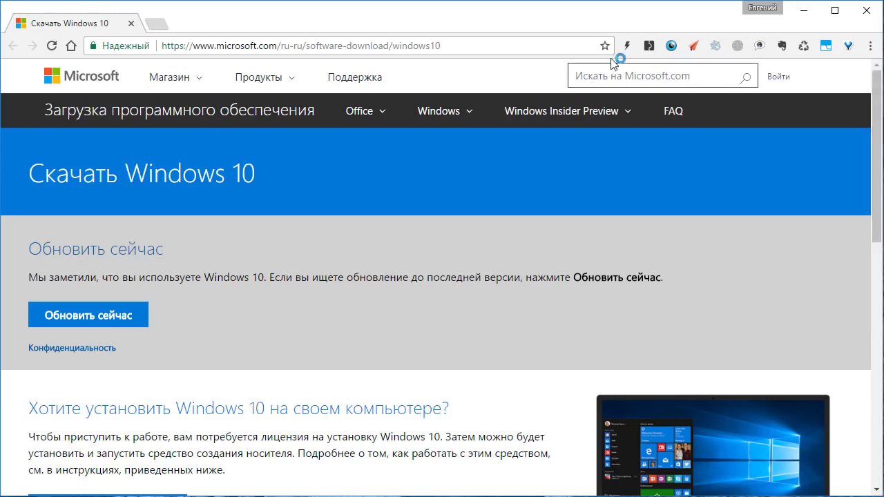
Download the Media Creation Tool from Microsoft Software Download and save MediaCreationTool.exe to the Desktop
click(466, 40)
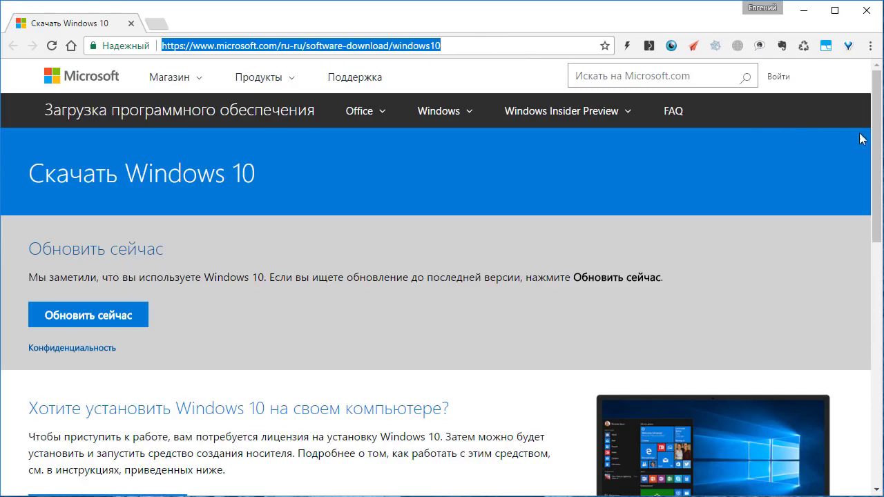
click(878, 117)
drag(879, 117, 861, 211)
drag(31, 151, 451, 154)
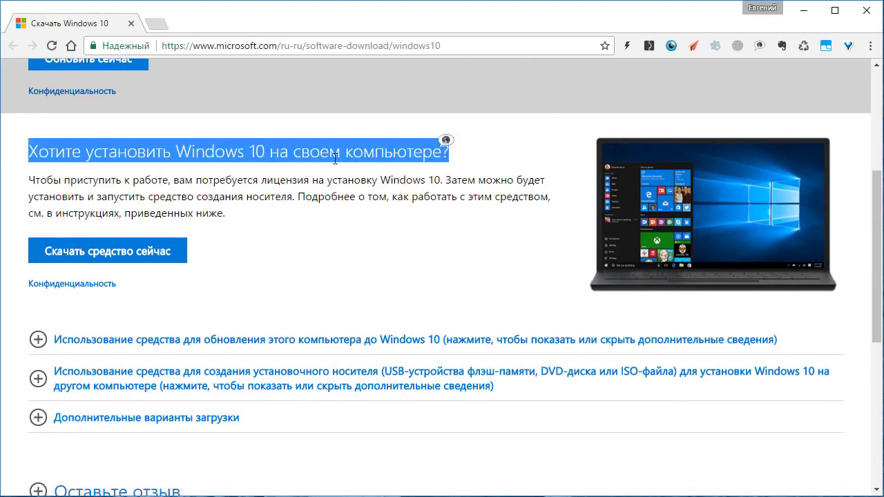
click(116, 255)
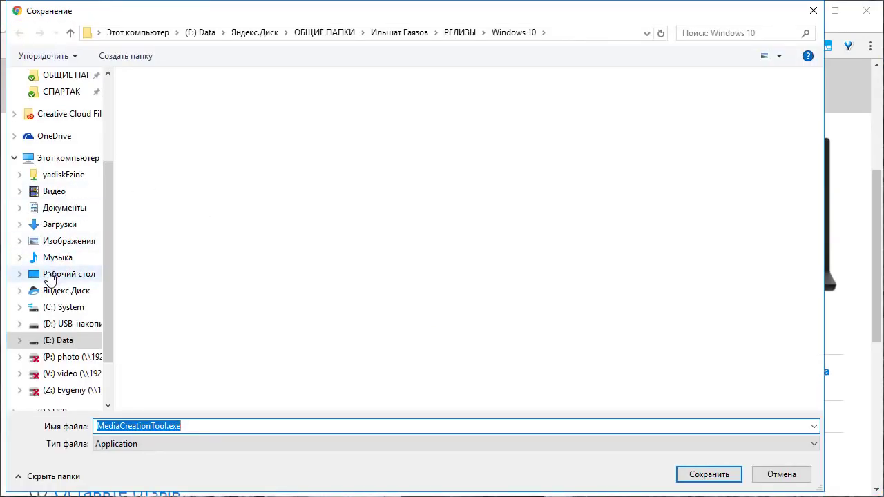
click(50, 276)
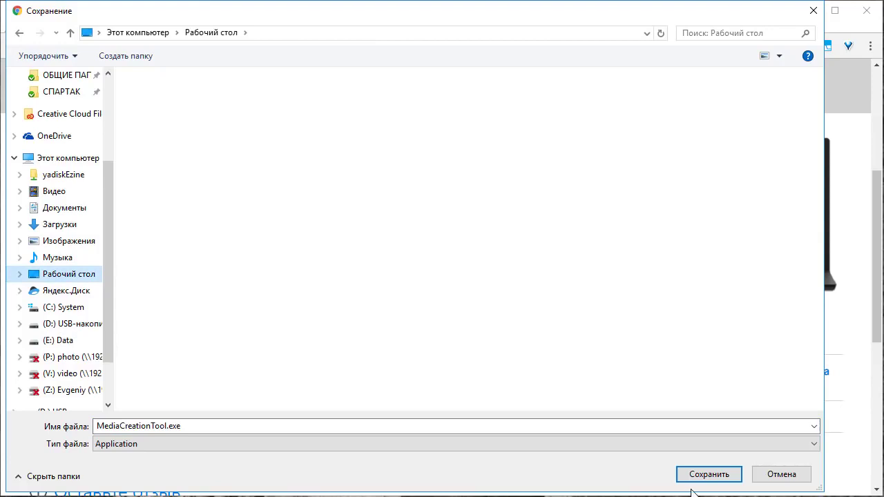
click(706, 475)
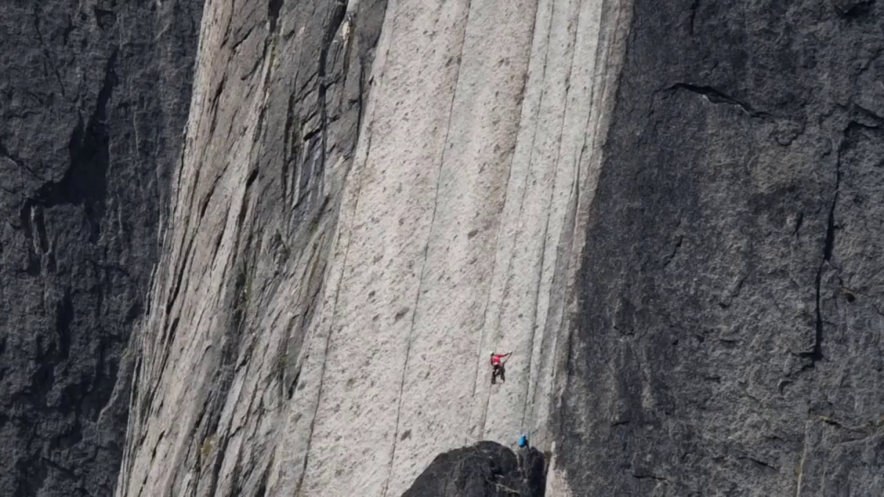
drag(128, 82, 239, 133)
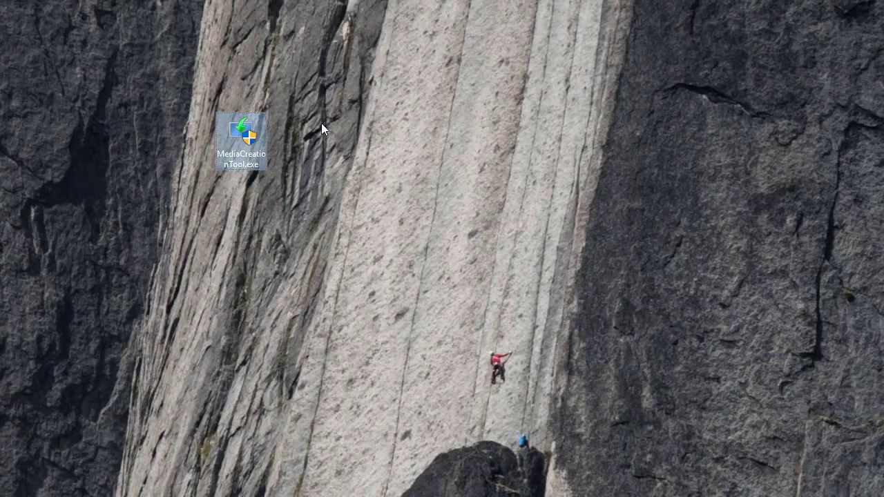
Launch MediaCreationTool.exe, accept the licence terms and choose to create installation media
double_click(242, 131)
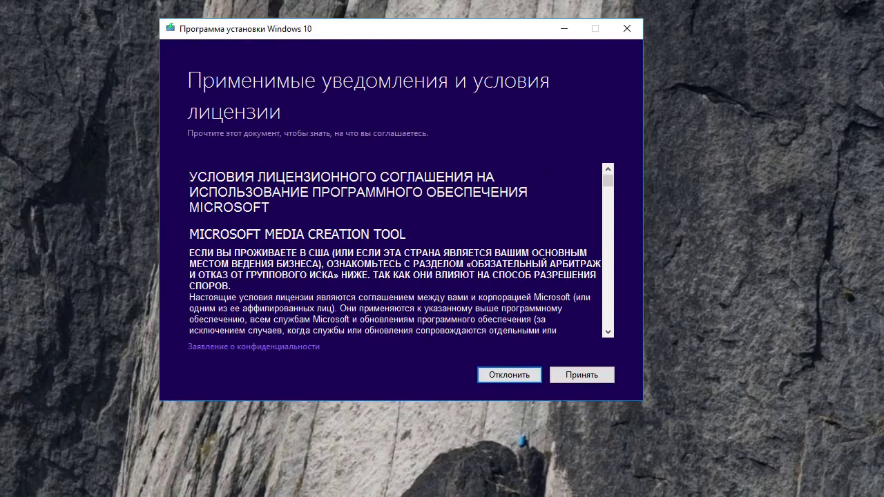
click(582, 377)
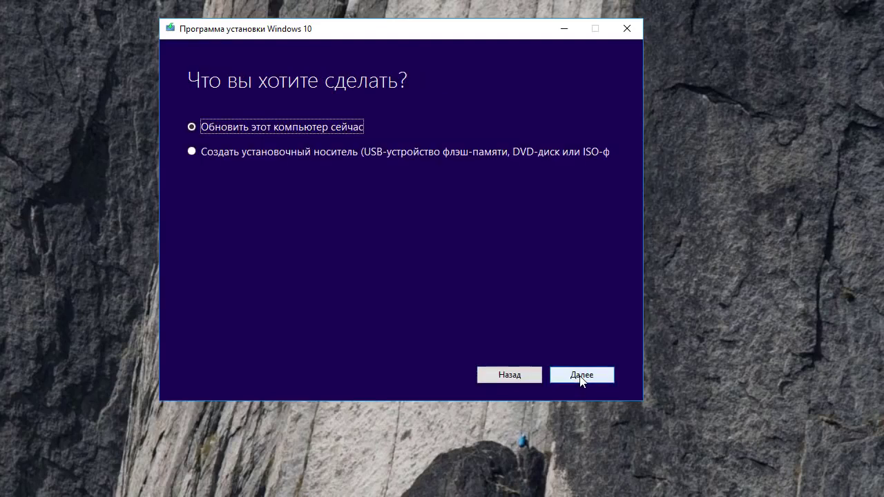
click(582, 377)
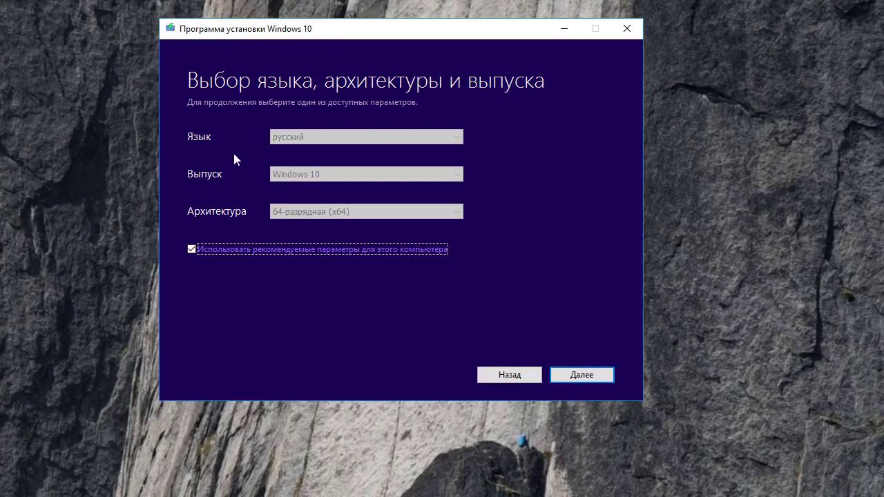
Keep the recommended русский, Windows 10, 64-bit (x64) settings and continue to media choice
click(194, 249)
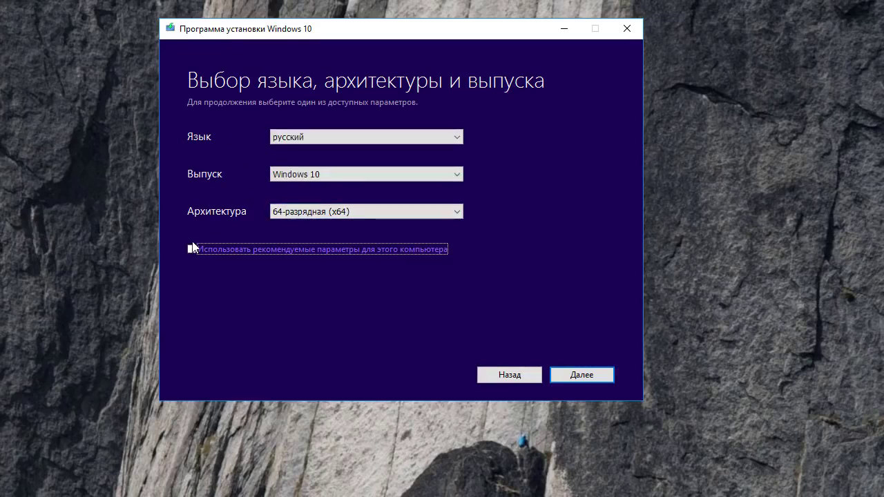
click(192, 248)
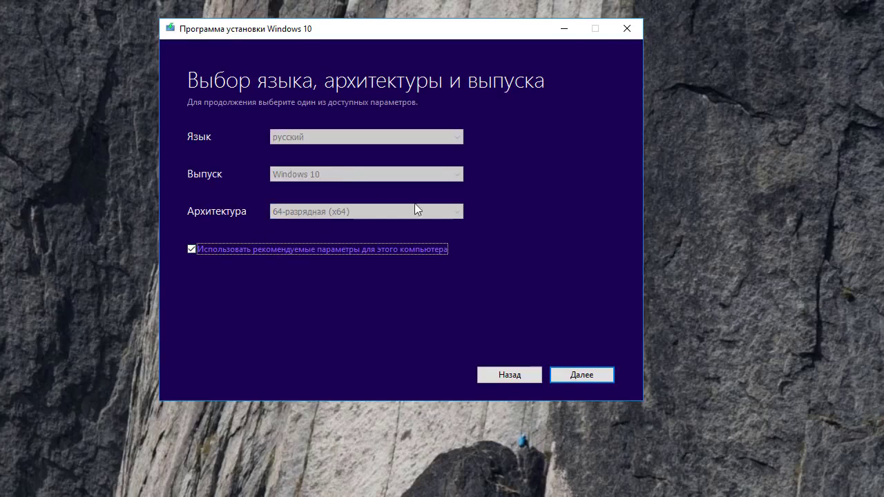
click(577, 375)
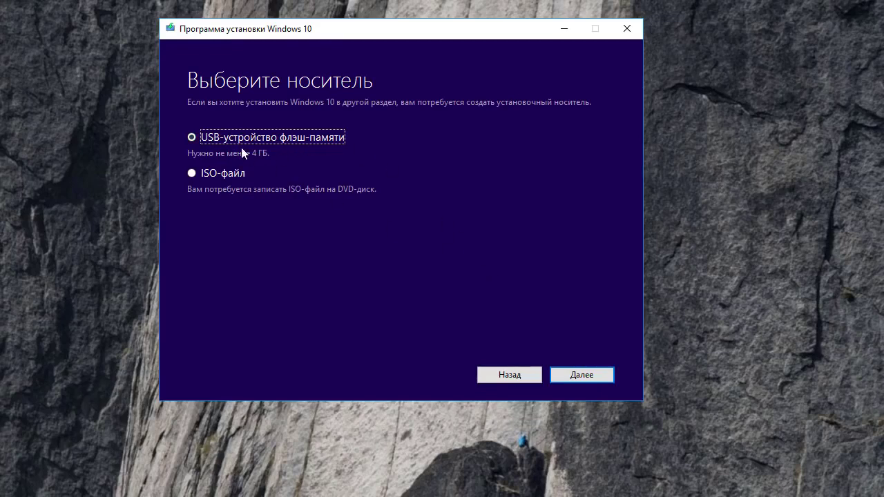
Choose USB flash drive D:, let Windows 10 download onto it, then finish with Готово
click(580, 375)
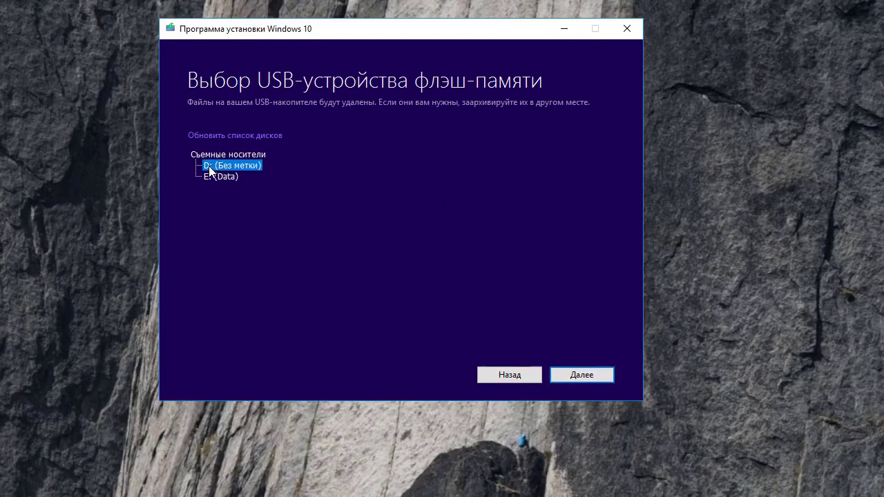
click(591, 373)
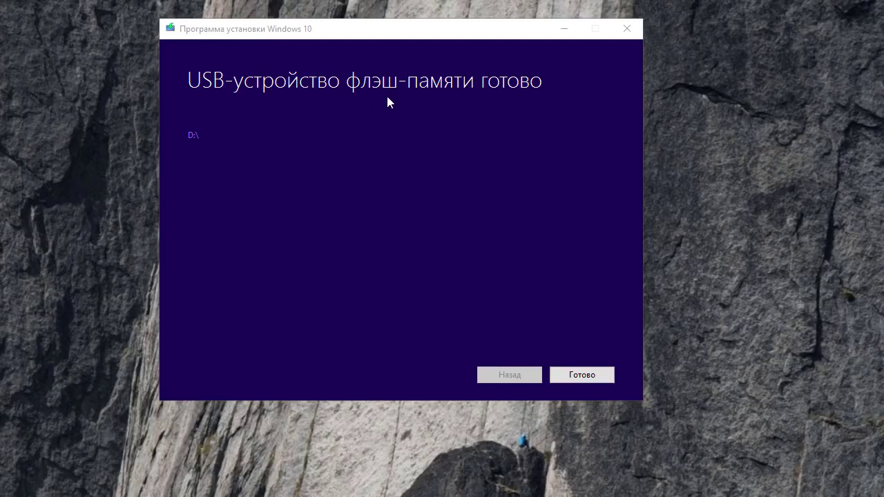
click(591, 380)
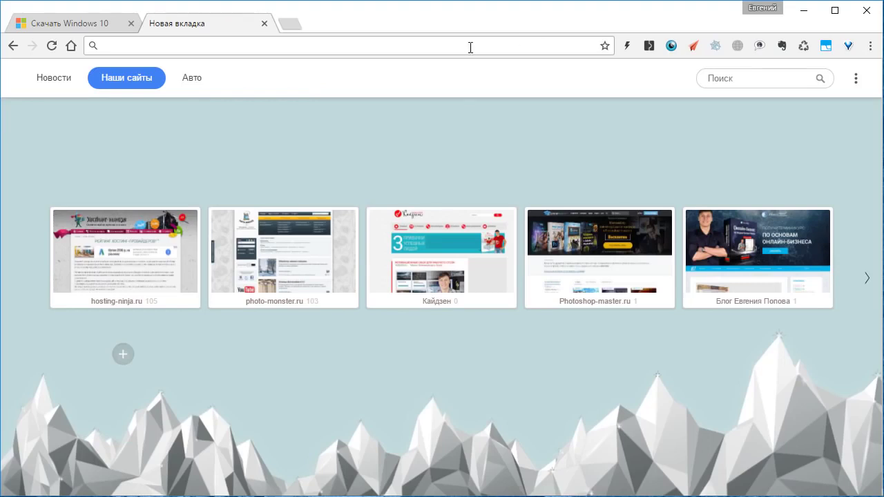
Open the ShowKeyPlus GitHub releases page and drag ShowKeyPlus1.0.6320.zip onto the desktop
text(https://github.com/Superfly-Inc/ShowKeyPlus/releases/)
key(Return)
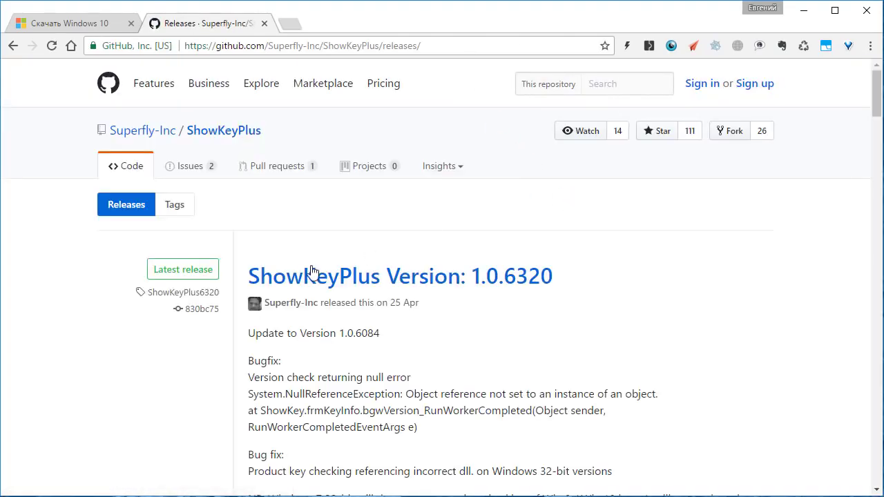
scroll(546, 262, down, 9)
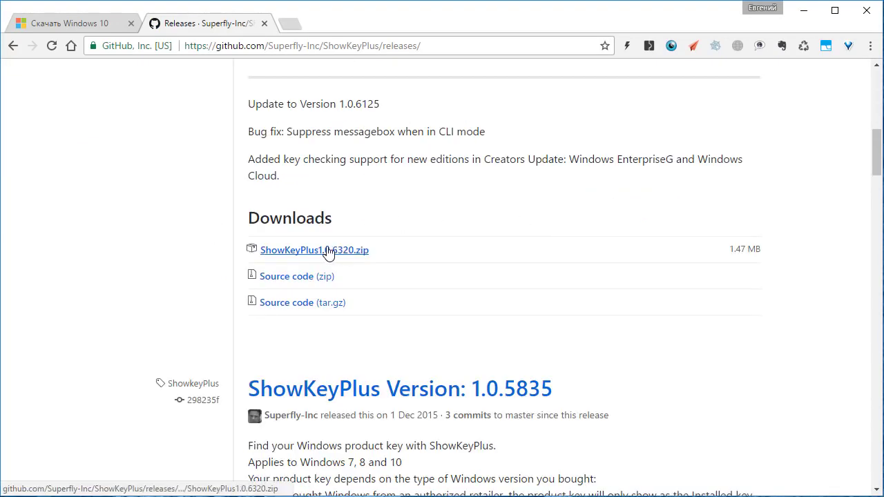
click(803, 10)
drag(138, 155, 156, 164)
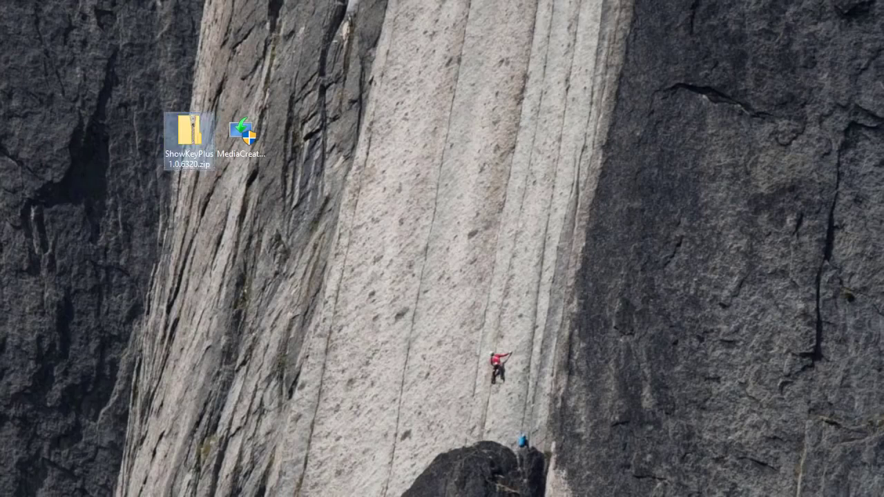
Extract the ShowKeyPlus zip, open the ShowKeyPlus1.0.6320 folder and run ShowKeyPlus
click(295, 132)
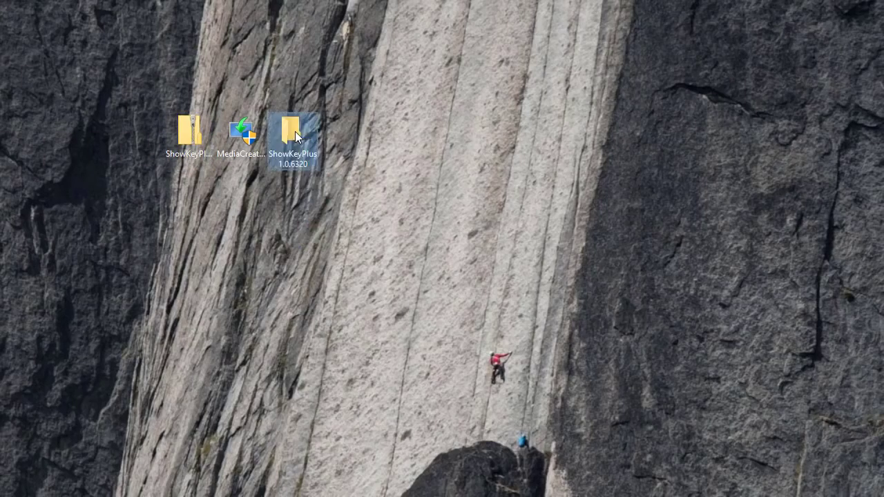
double_click(288, 127)
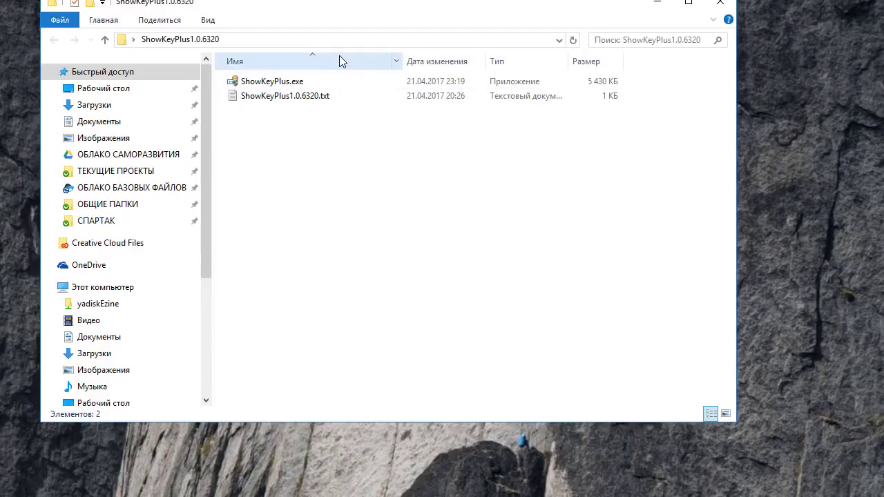
double_click(285, 83)
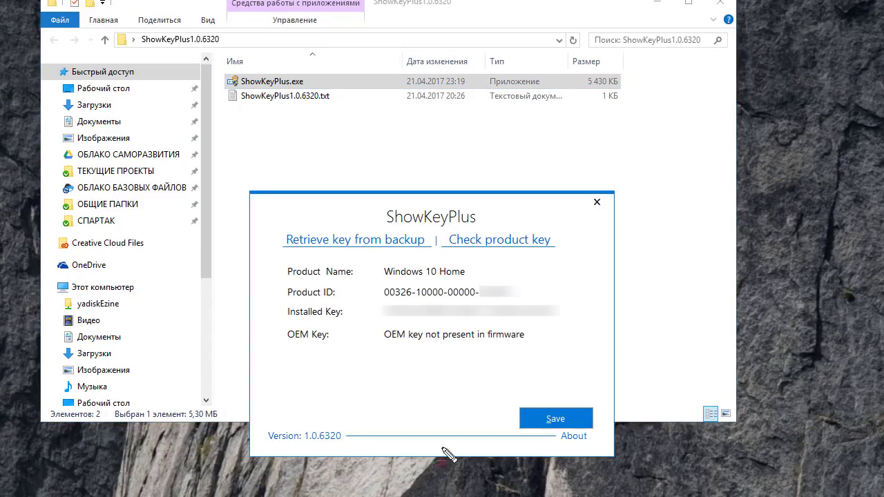
Review the Windows 10 Home installed key, close ShowKeyPlus and minimize its folder
drag(274, 302, 573, 321)
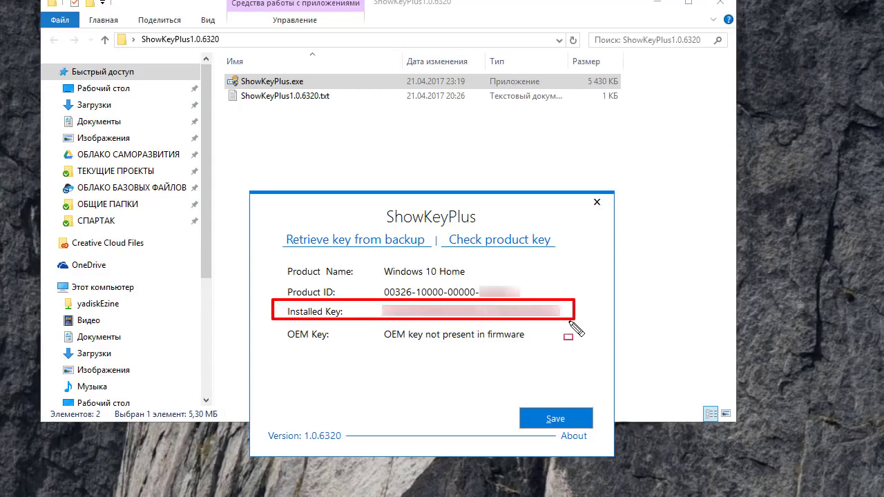
key(Escape)
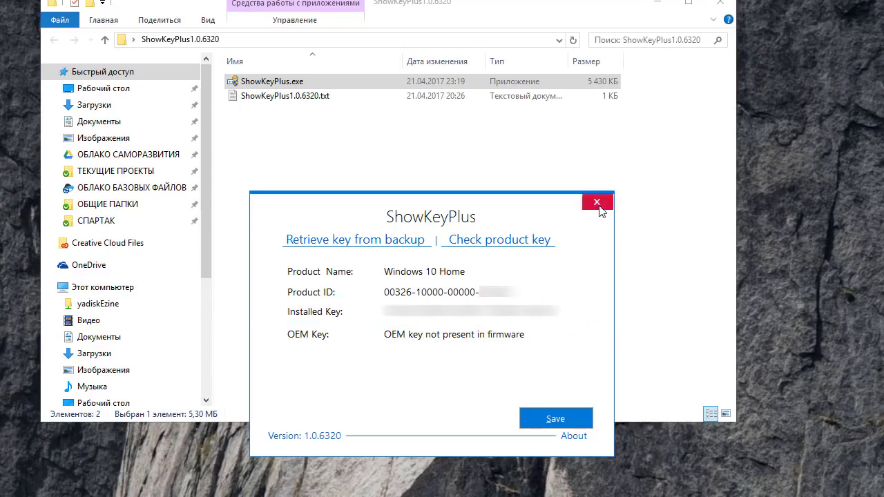
click(598, 205)
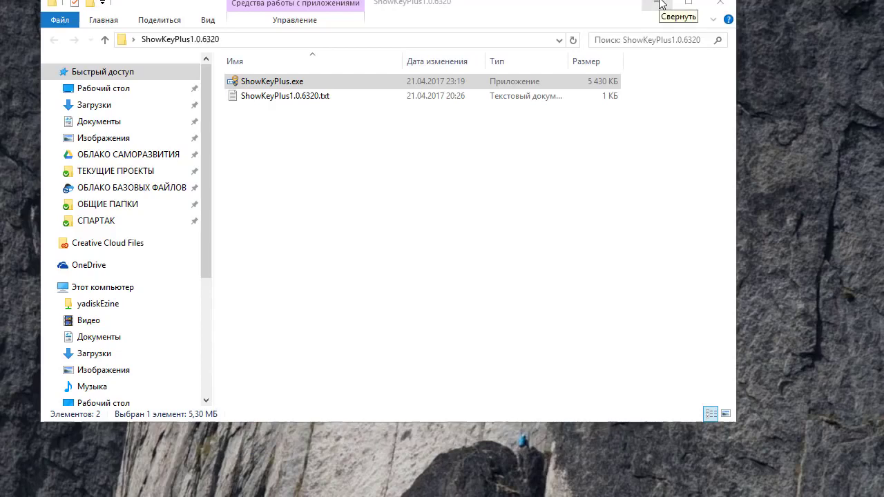
click(657, 4)
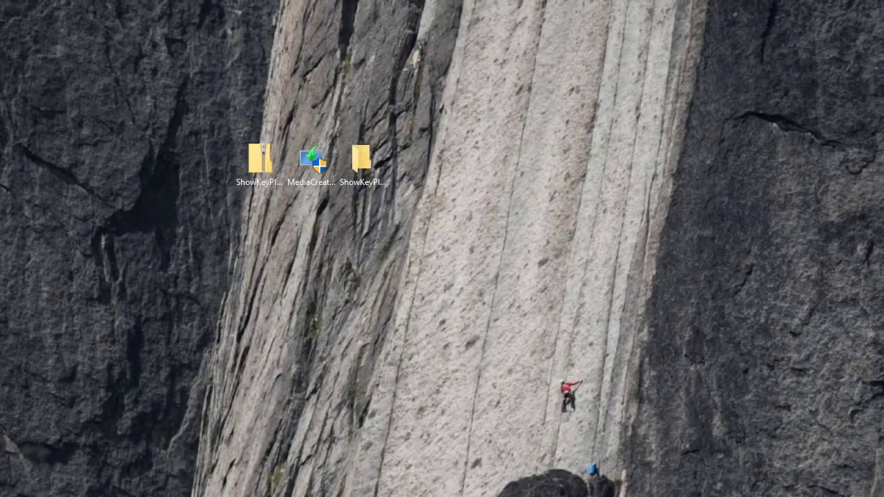
Open Settings with Win+I, go to Accounts and choose signing in with a Microsoft account
key(super+i)
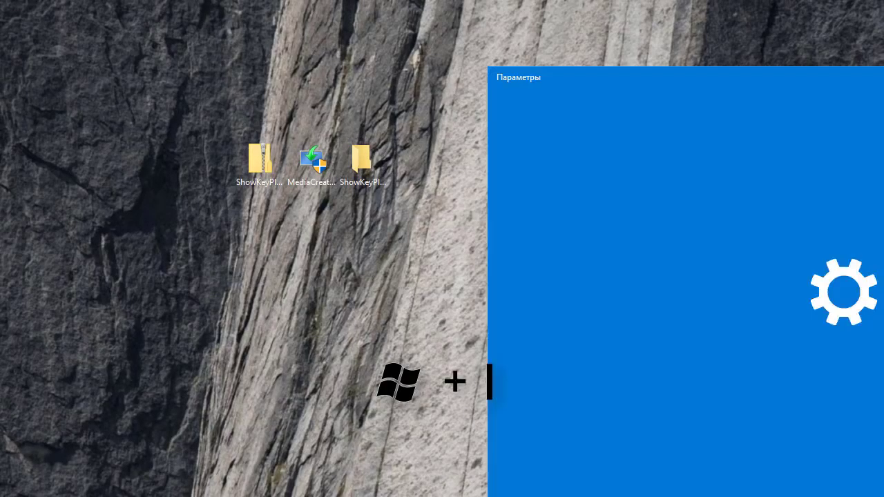
drag(725, 89, 293, 49)
click(697, 219)
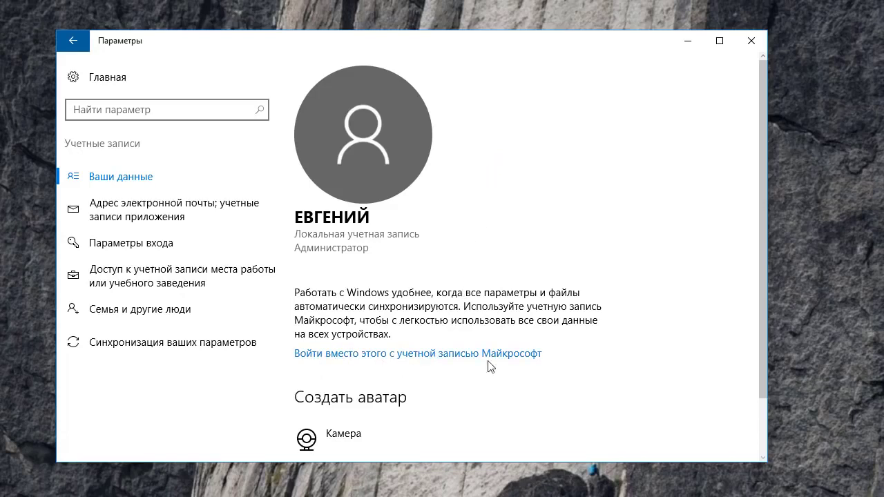
click(428, 355)
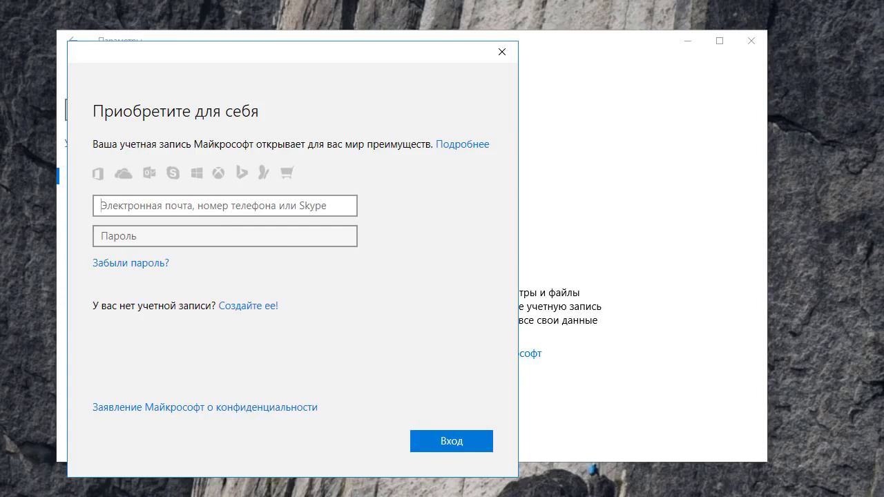
Sign in with the Microsoft account e-mail and password
key(ctrl+v)
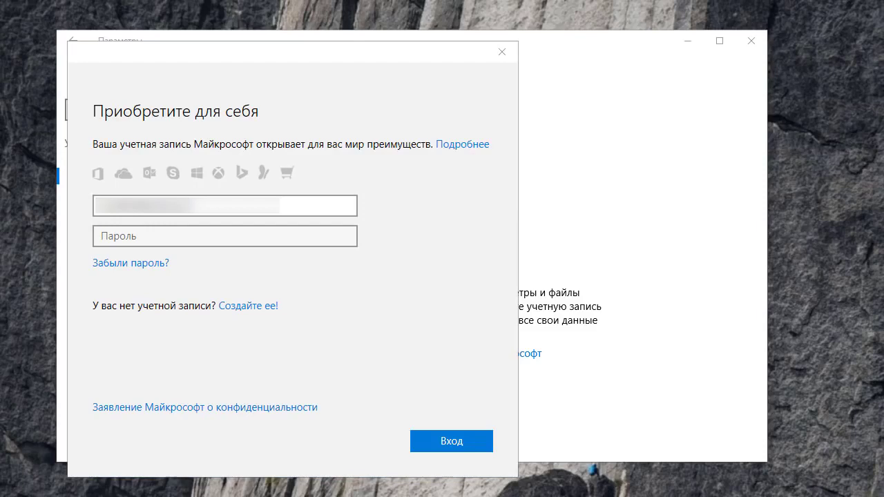
click(214, 240)
key(ctrl+v)
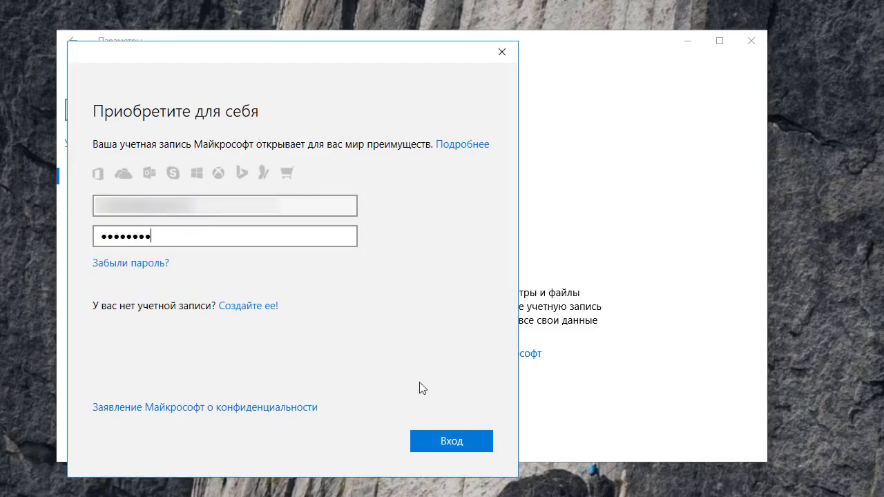
click(433, 440)
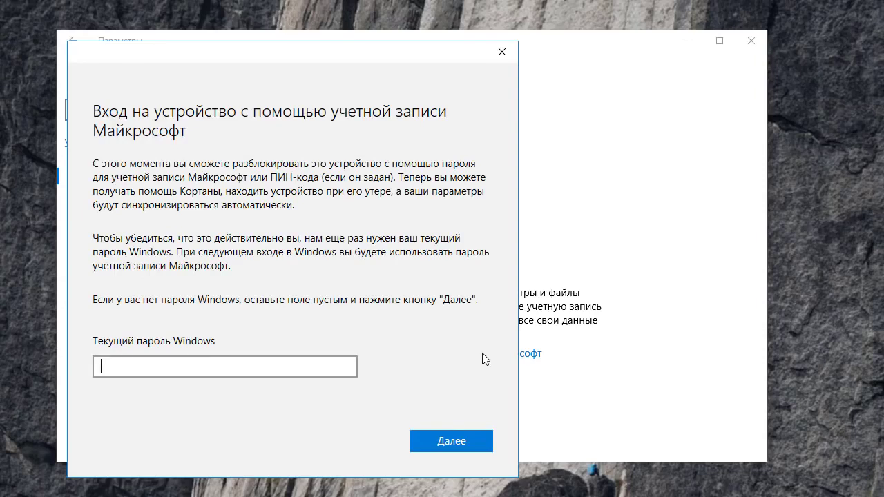
Skip the current Windows password and create and confirm a Windows Hello PIN
click(449, 442)
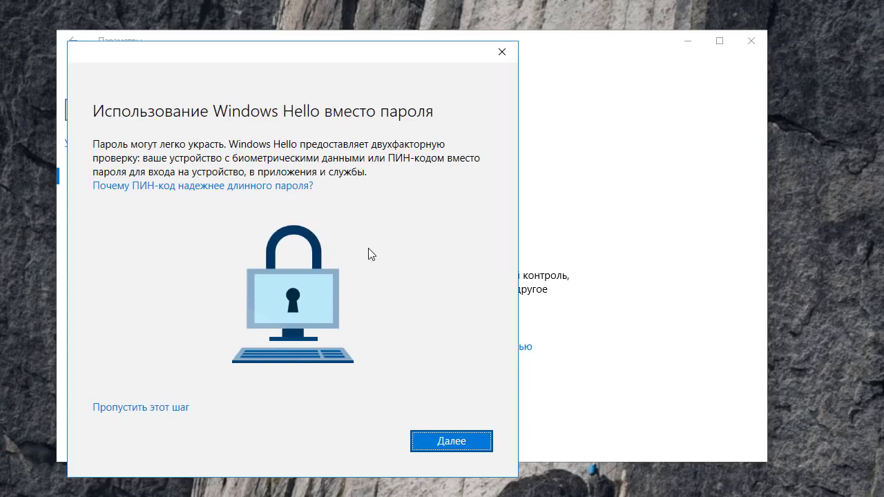
click(438, 435)
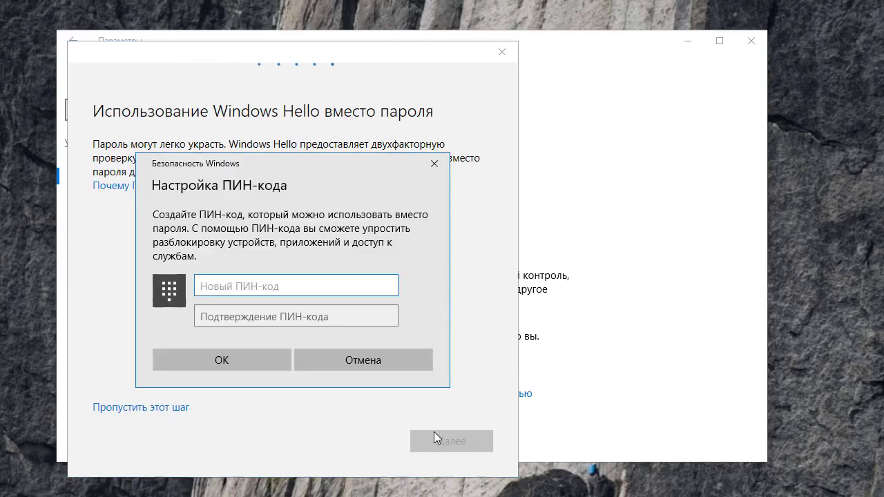
click(256, 365)
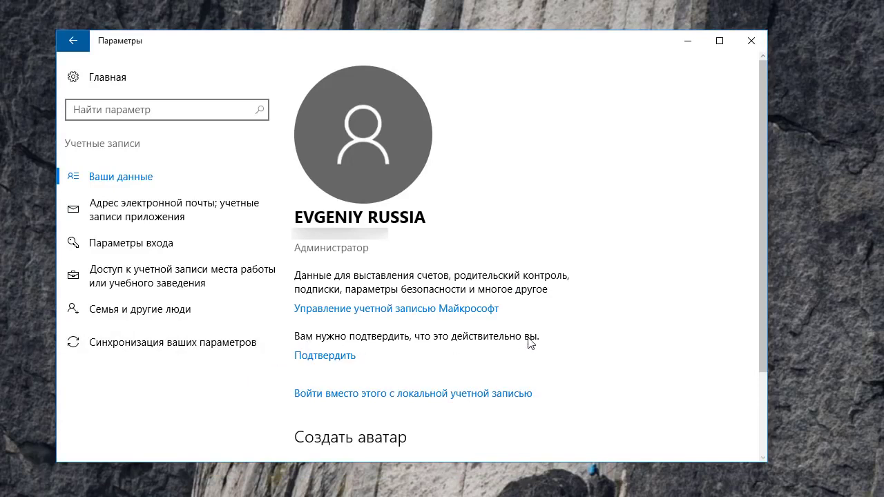
Verify identity by confirming the account e-mail and entering the e-mailed security code
click(321, 356)
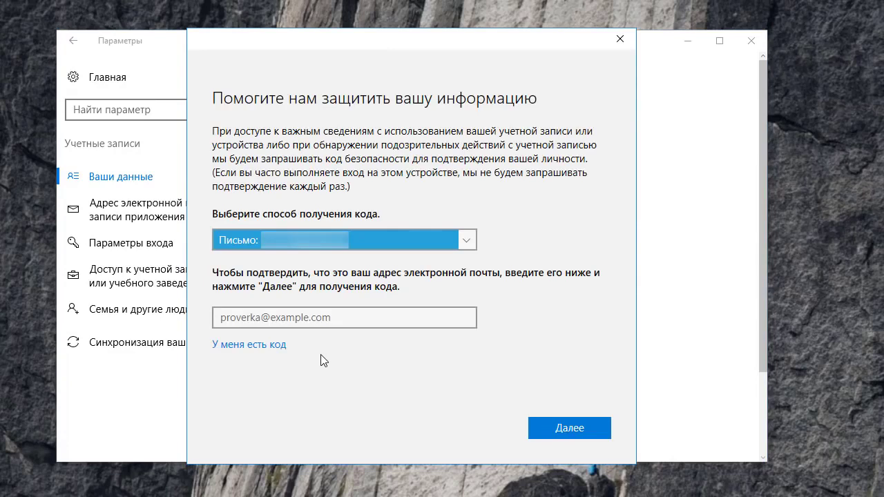
click(261, 318)
key(ctrl+v)
click(561, 435)
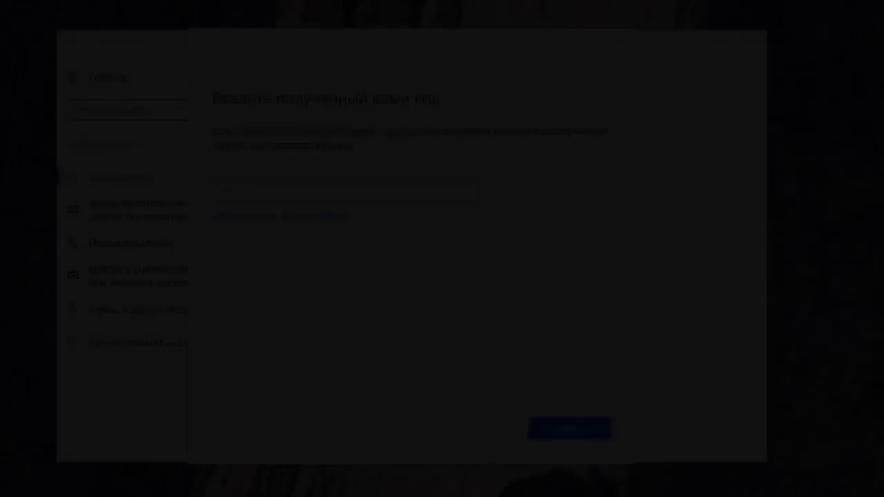
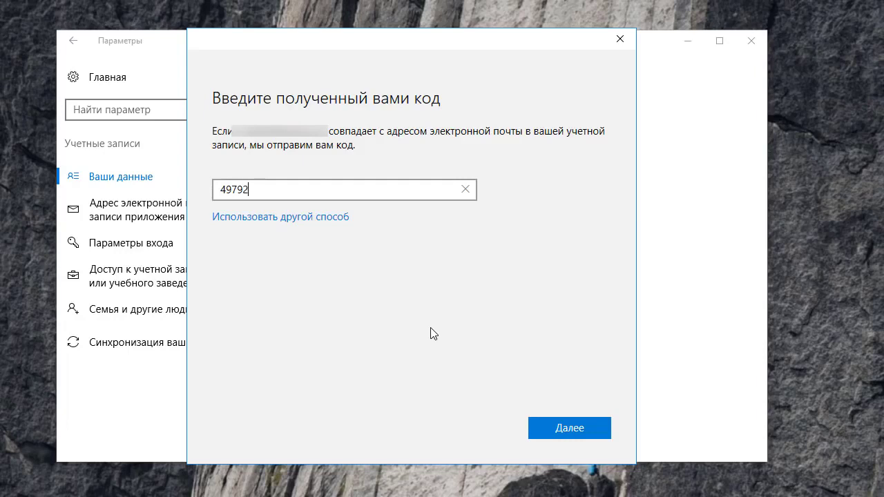
click(574, 428)
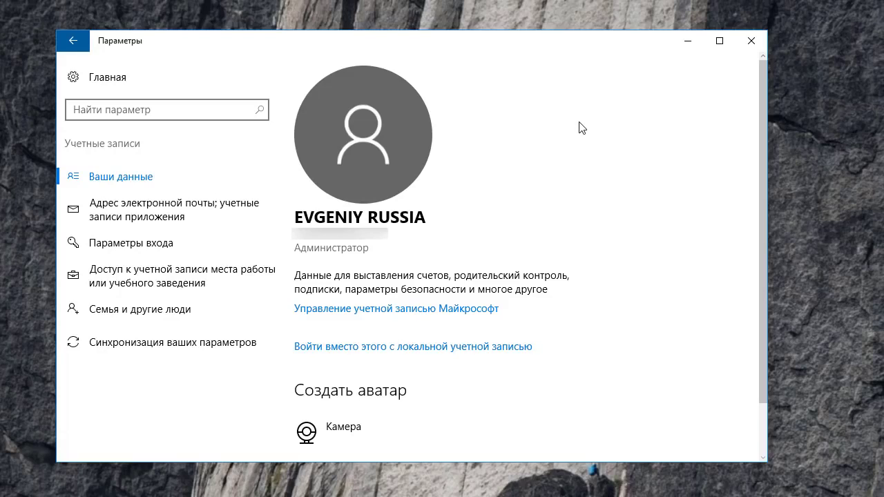
Minimize Settings, select the ShowKeyPlus1.0.6320 folder, then restore Settings with Alt+Tab
click(684, 40)
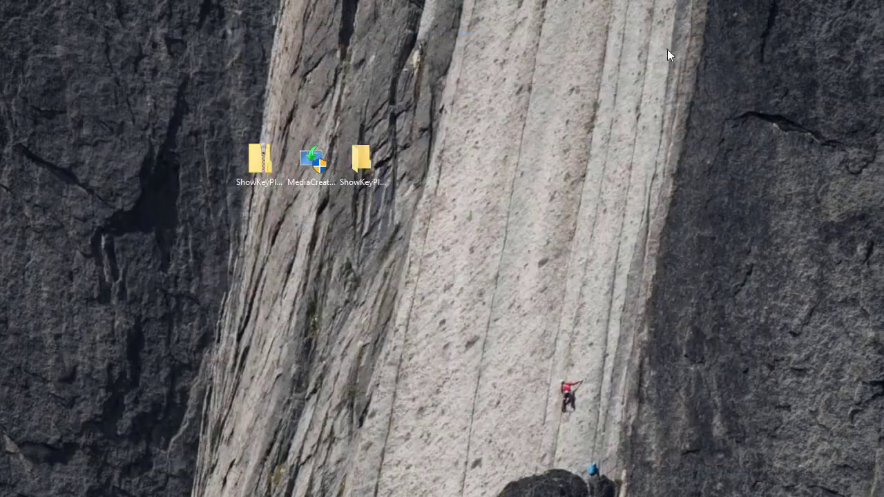
click(373, 163)
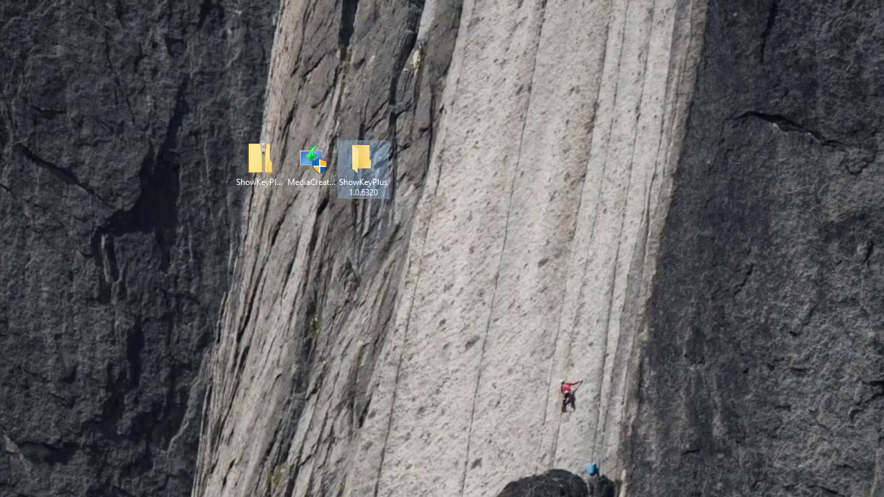
key(alt+Tab)
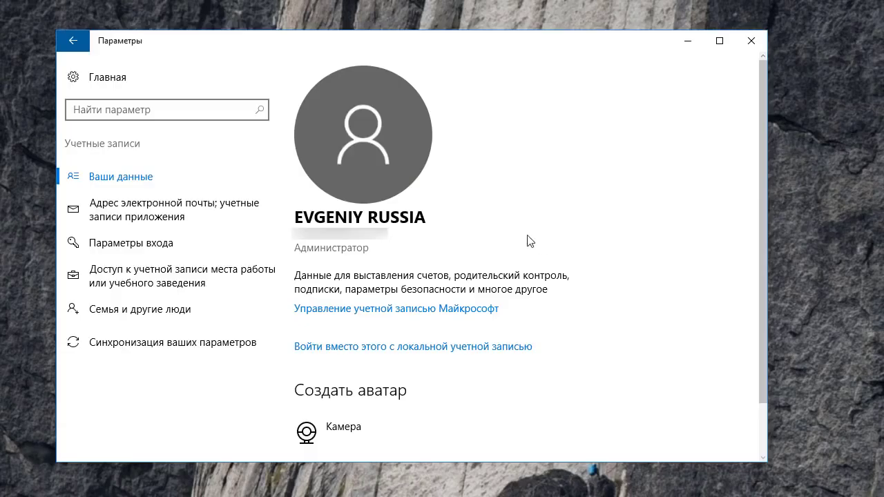